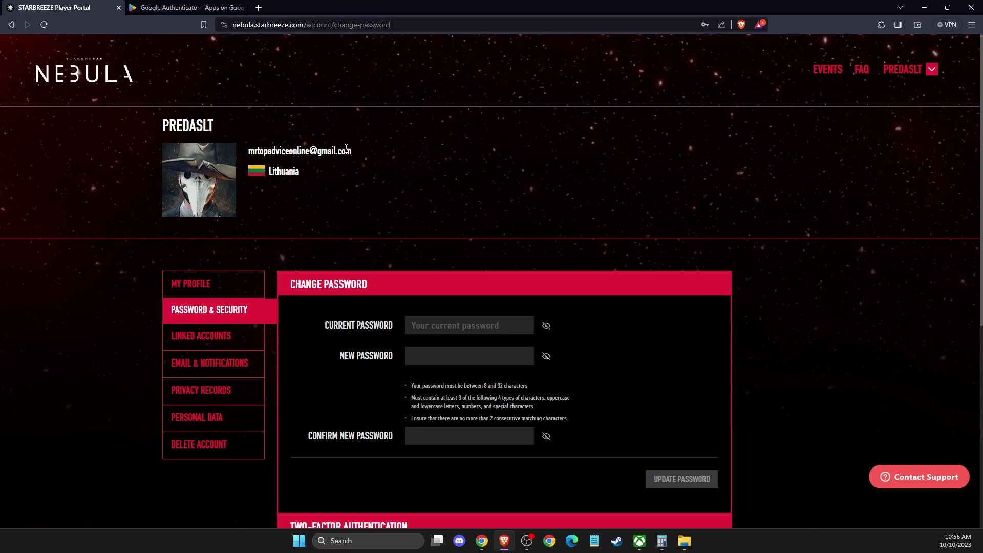
scroll(325, 266, down, 3)
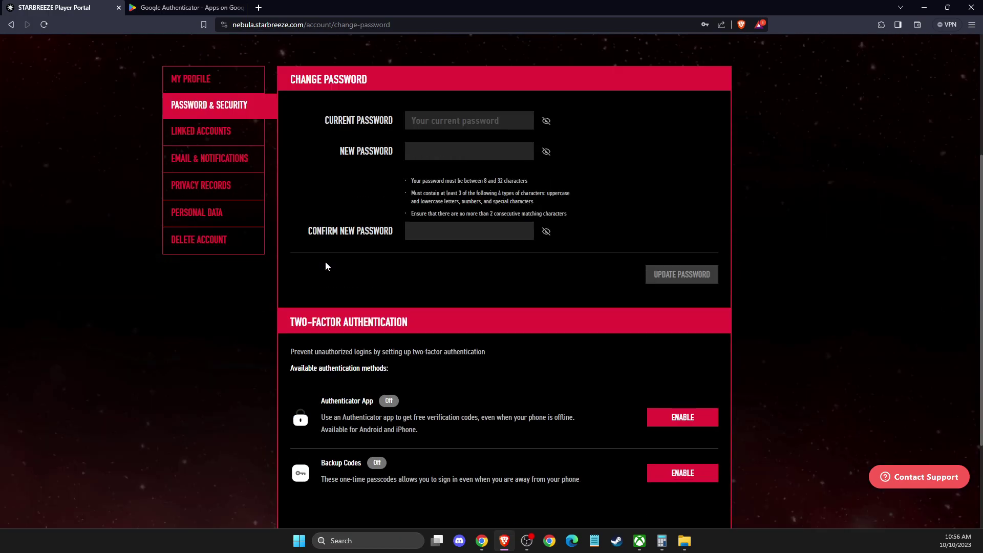
scroll(324, 266, down, 2)
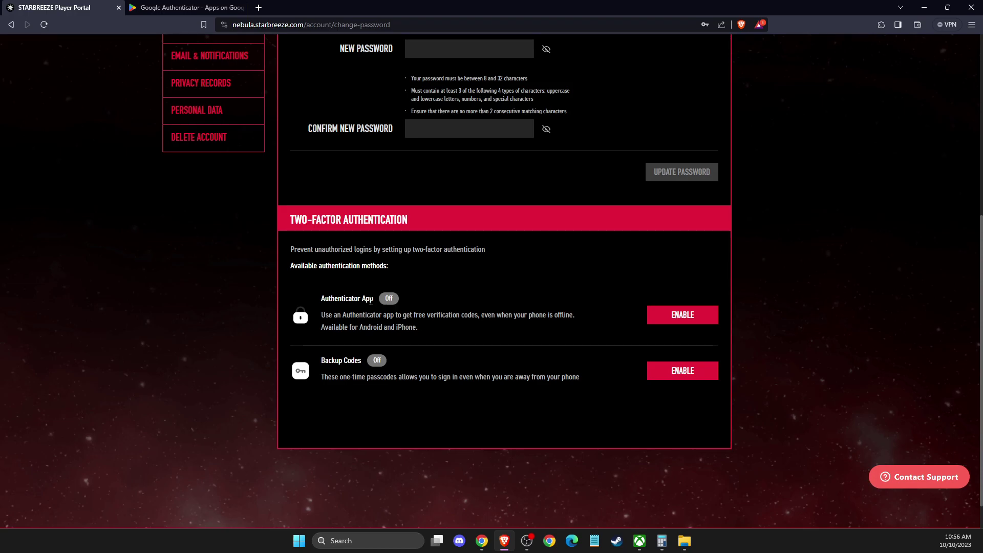
Begin Authenticator App setup under Two-Factor Authentication to show the QR code and setup key
click(652, 314)
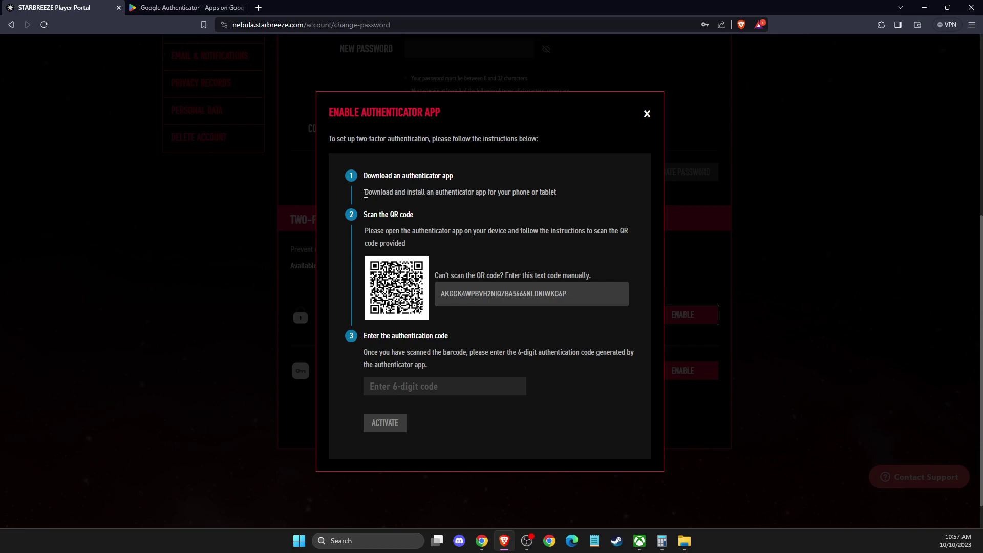
drag(366, 192, 551, 197)
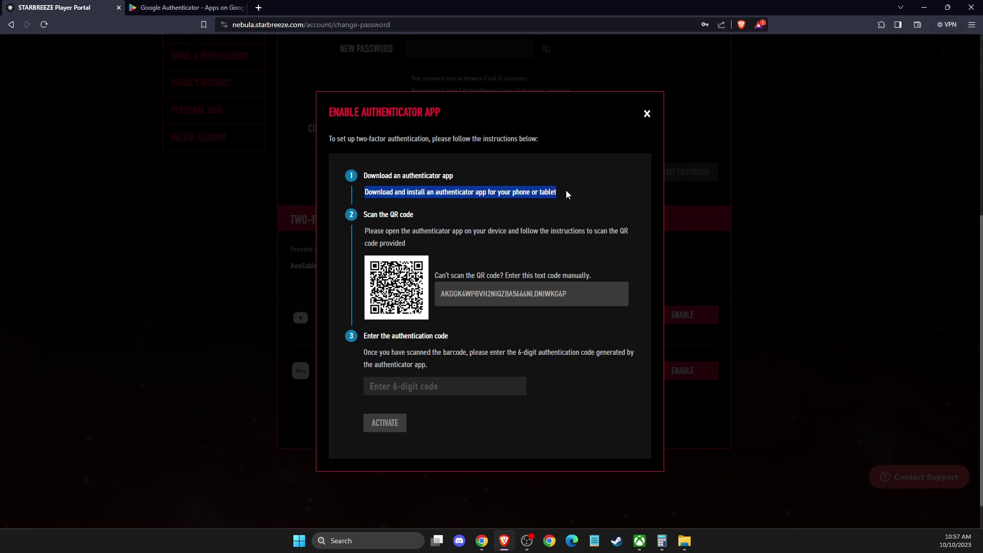
click(184, 8)
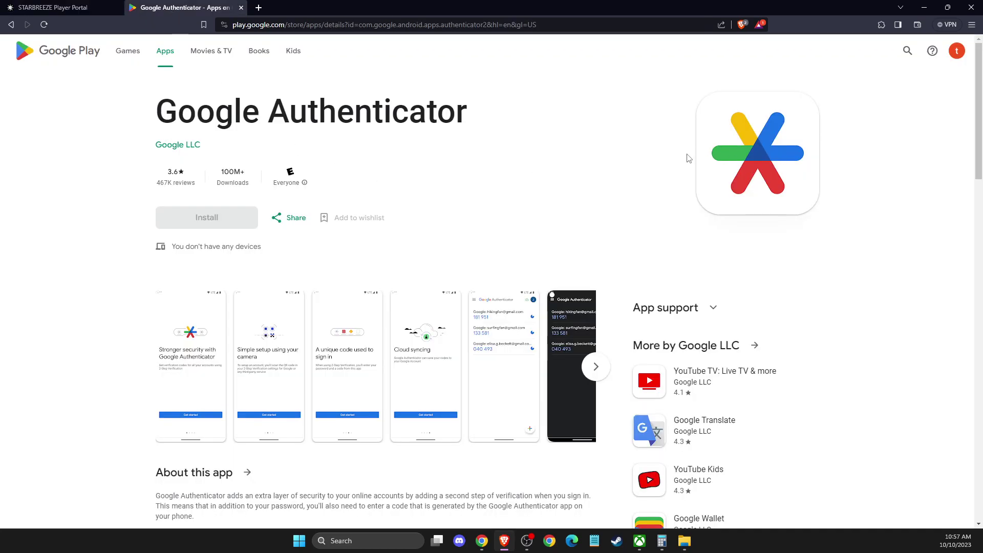
click(49, 8)
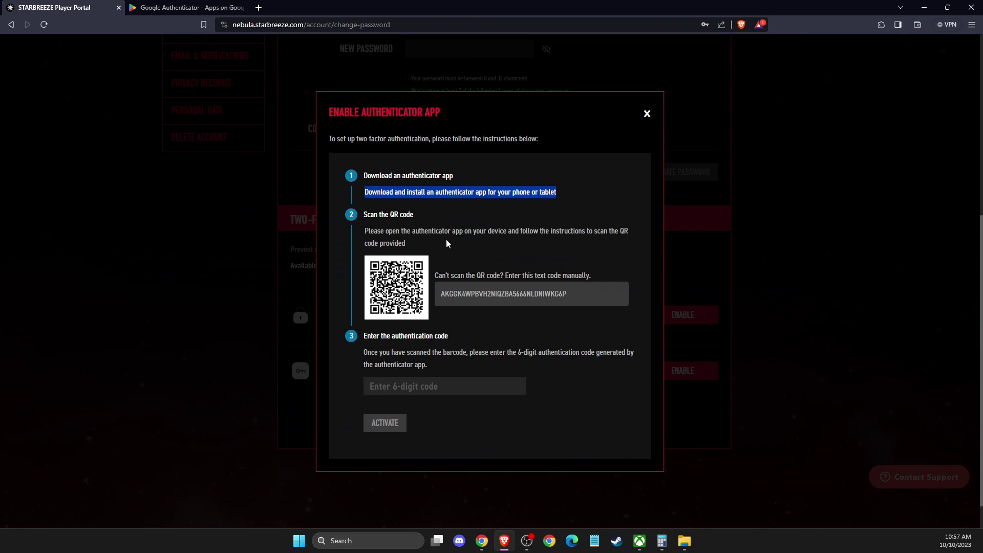
Highlight the 'Scan the QR code' heading, then dismiss the Enable Authenticator App dialog unactivated
drag(364, 214, 401, 216)
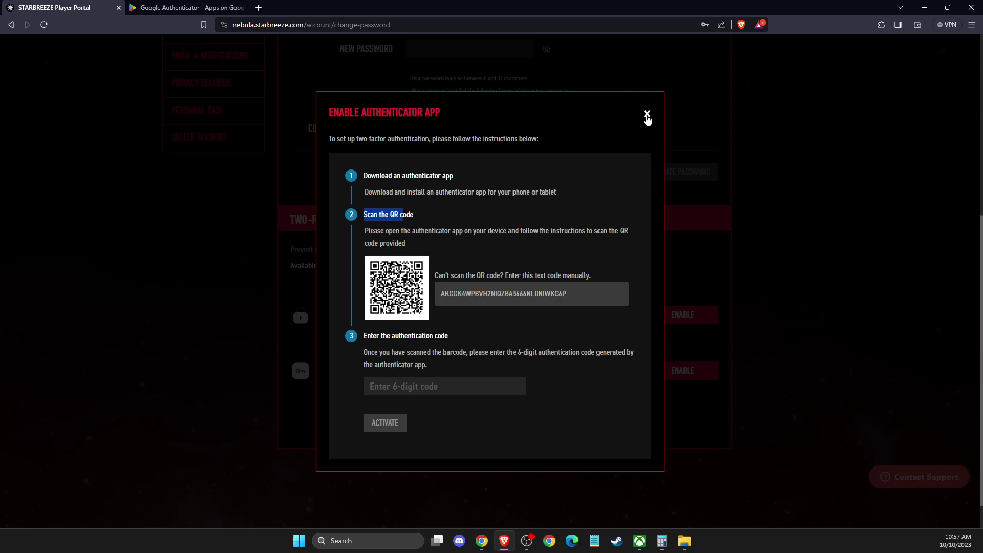
click(647, 115)
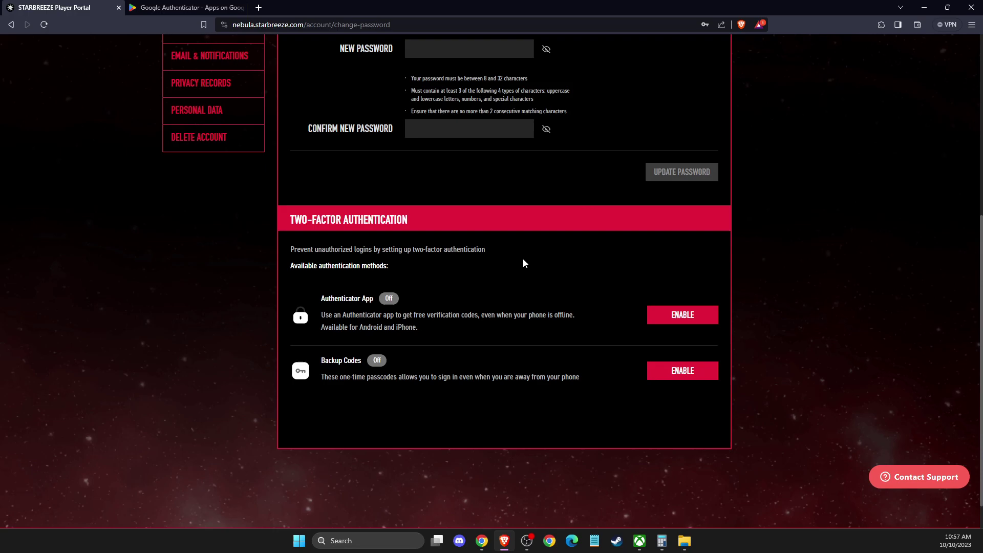
scroll(523, 263, up, 5)
scroll(523, 268, down, 3)
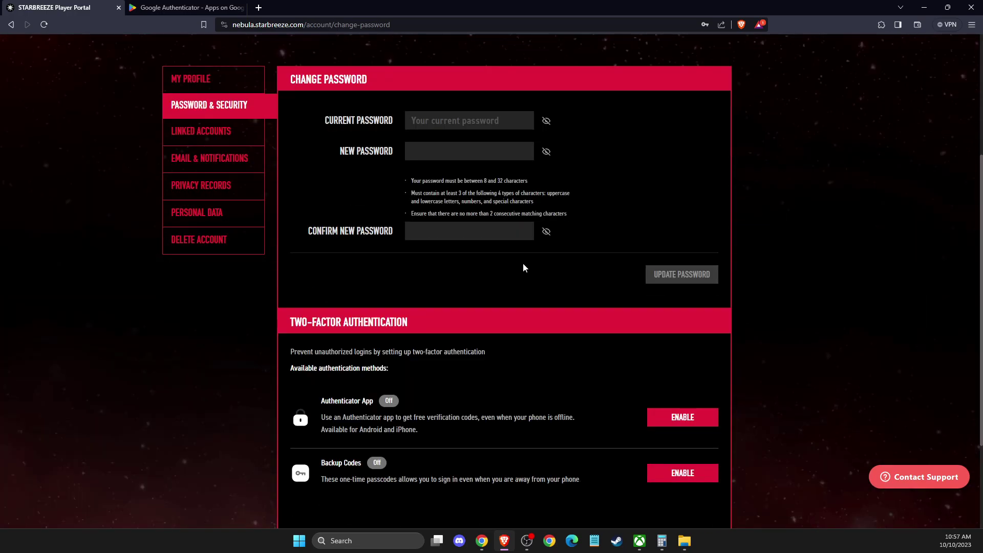
scroll(523, 267, up, 1)
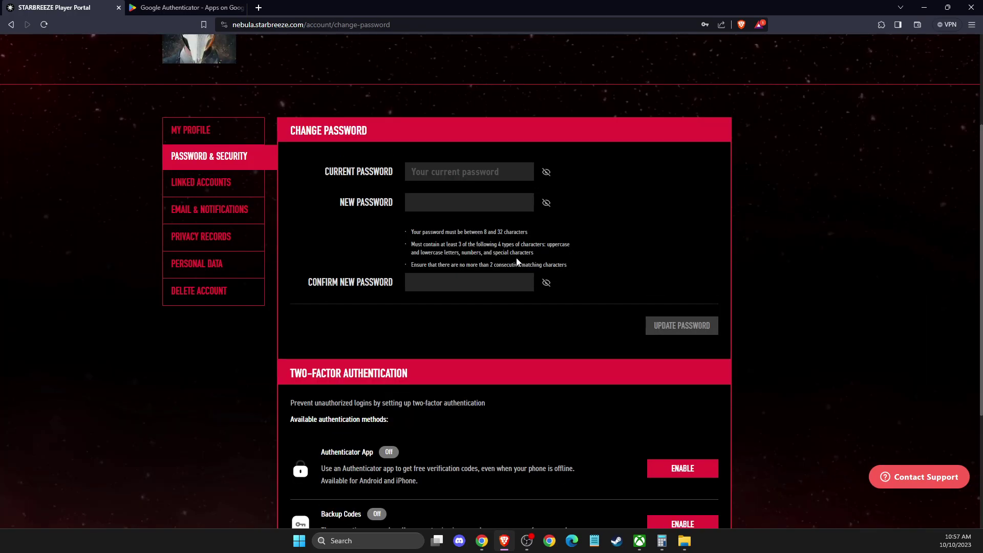